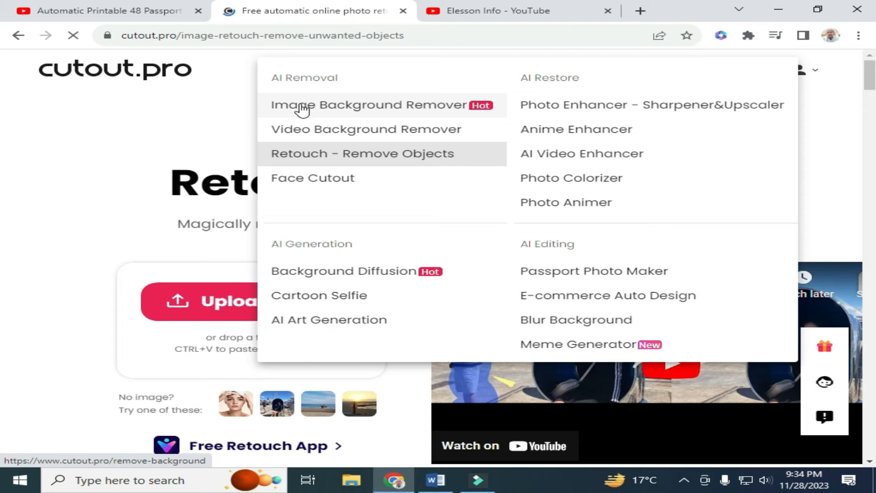
Step: Open the Image Background Remover and upload the blue-background portrait "images (1)" from the Downloads folder
{"action": "left_click", "coordinate": [302, 110]}
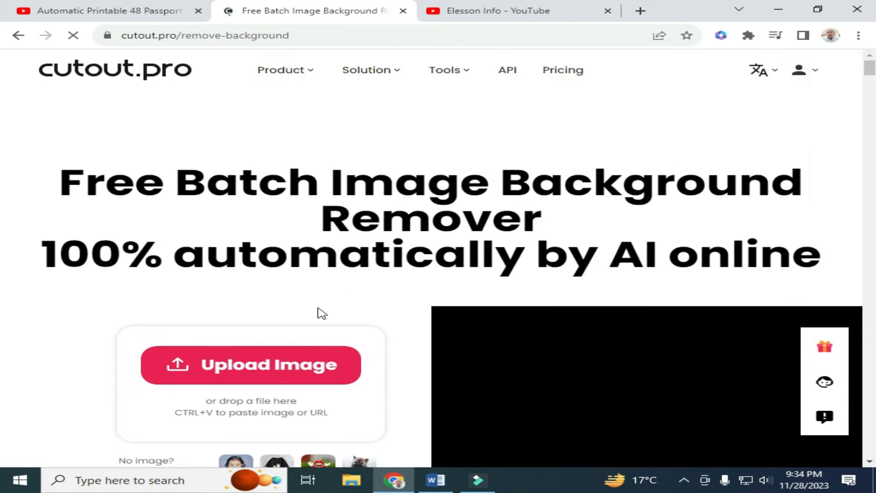
{"action": "scroll", "coordinate": [320, 310], "scroll_direction": "down", "scroll_amount": 3}
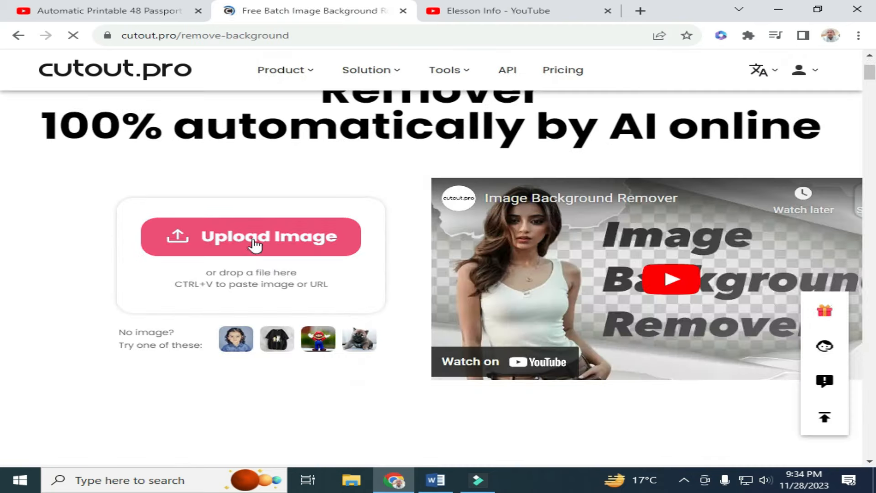
{"action": "left_click", "coordinate": [255, 245]}
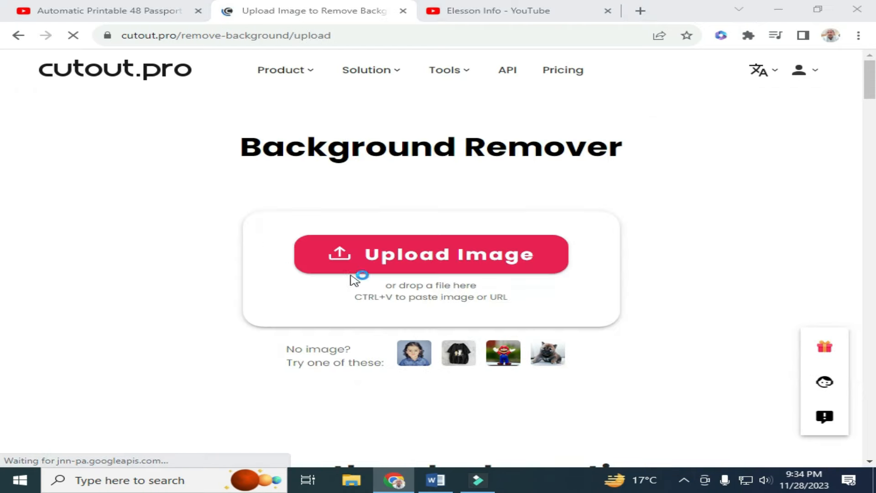
{"action": "left_click", "coordinate": [434, 254]}
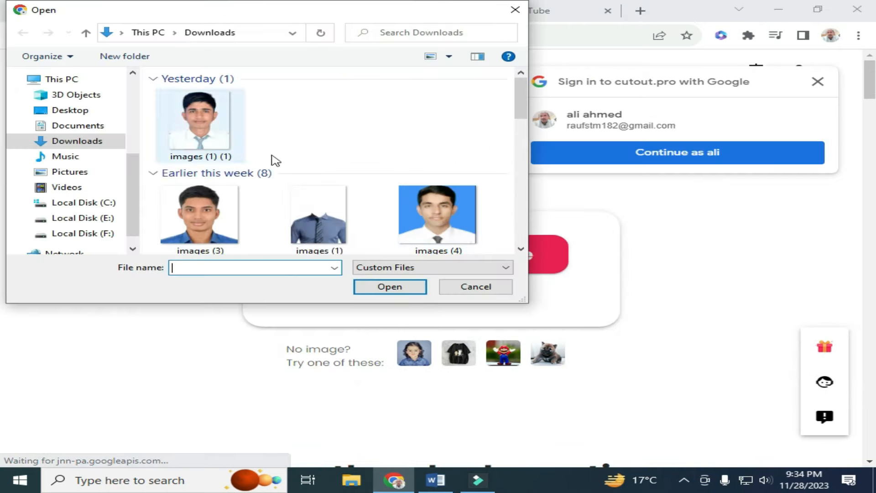
{"action": "left_click_drag", "start_coordinate": [517, 104], "coordinate": [518, 137]}
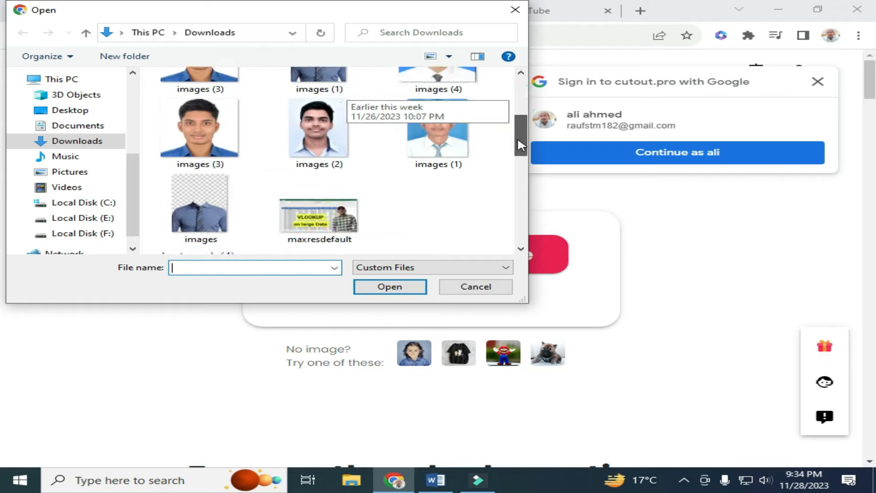
{"action": "left_click", "coordinate": [447, 119]}
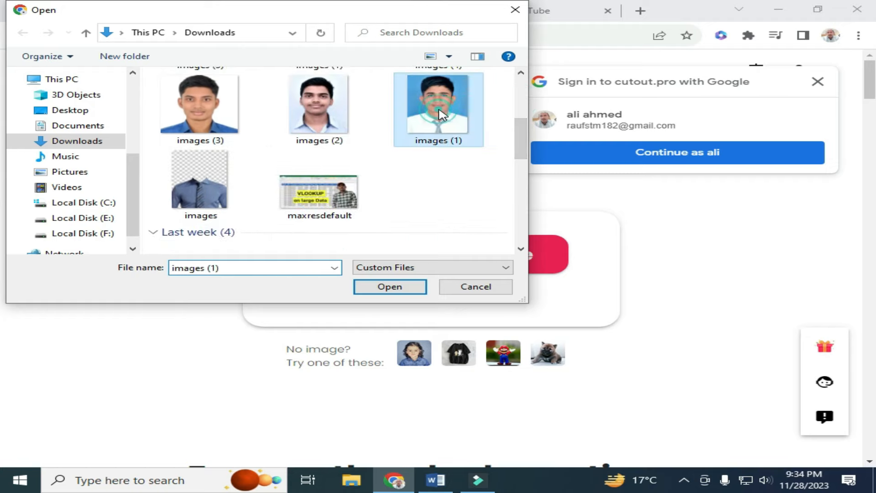
{"action": "left_click", "coordinate": [386, 289]}
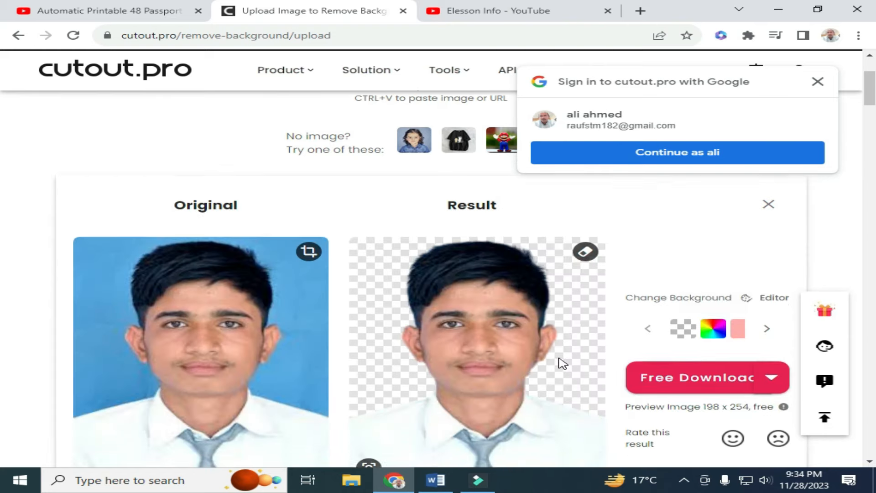
Step: Download the free preview version of the portrait with its background removed
{"action": "scroll", "coordinate": [562, 363], "scroll_direction": "down", "scroll_amount": 3}
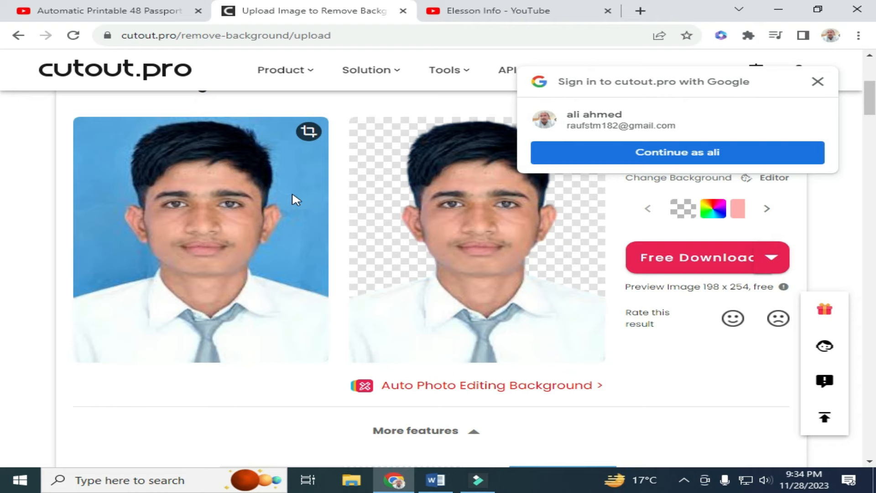
{"action": "left_click", "coordinate": [679, 268]}
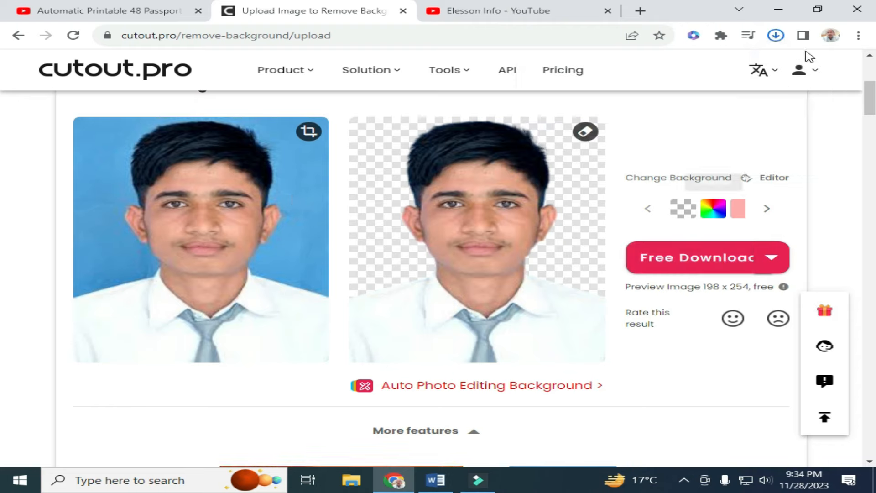
Step: Switch to the Word document and insert the downloaded picture "images (1) (2)" into the first table cell
{"action": "left_click", "coordinate": [436, 480]}
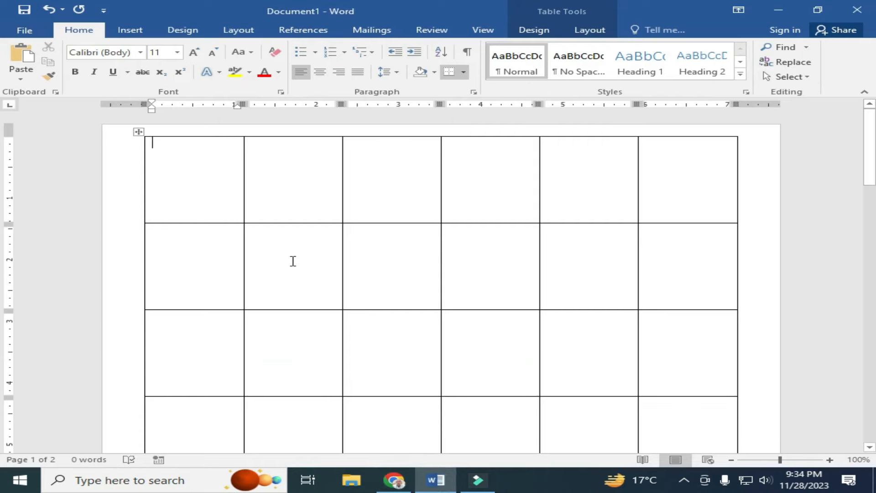
{"action": "left_click", "coordinate": [138, 32]}
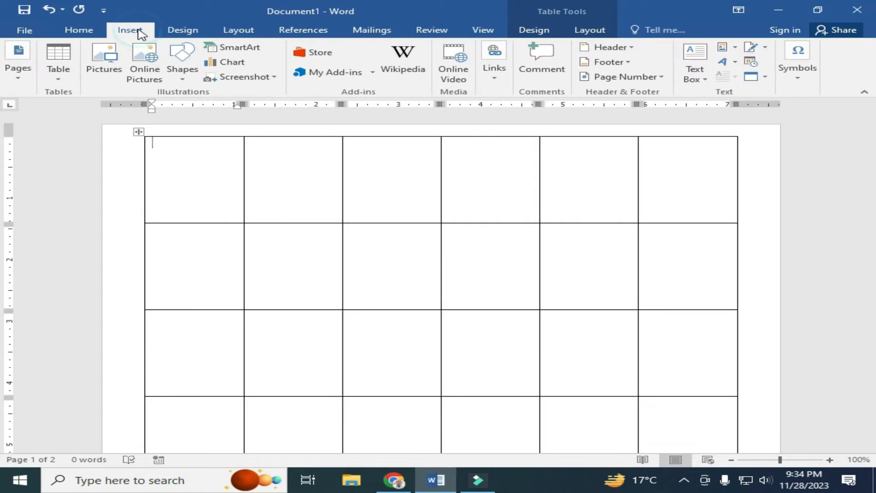
{"action": "left_click", "coordinate": [114, 55]}
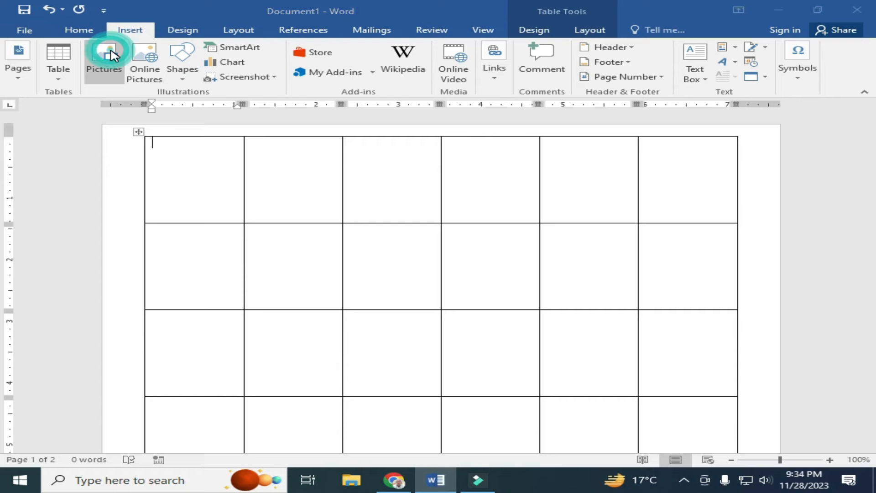
{"action": "left_click", "coordinate": [202, 127]}
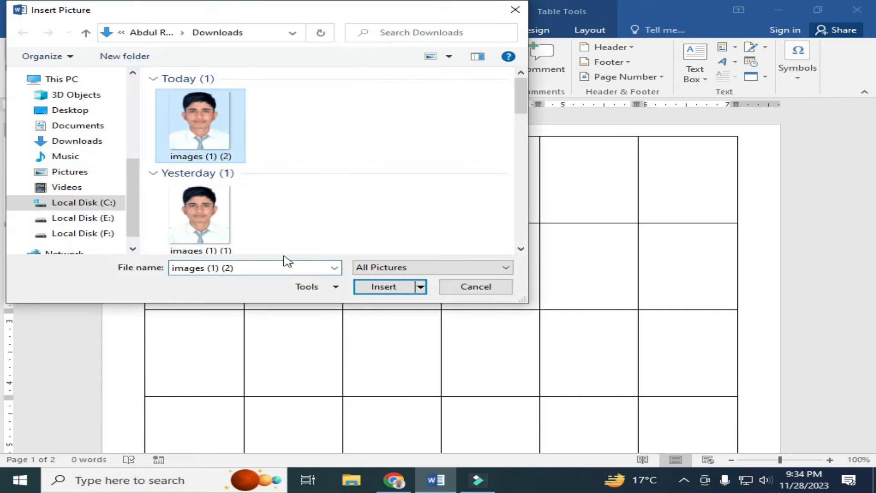
{"action": "left_click", "coordinate": [378, 286]}
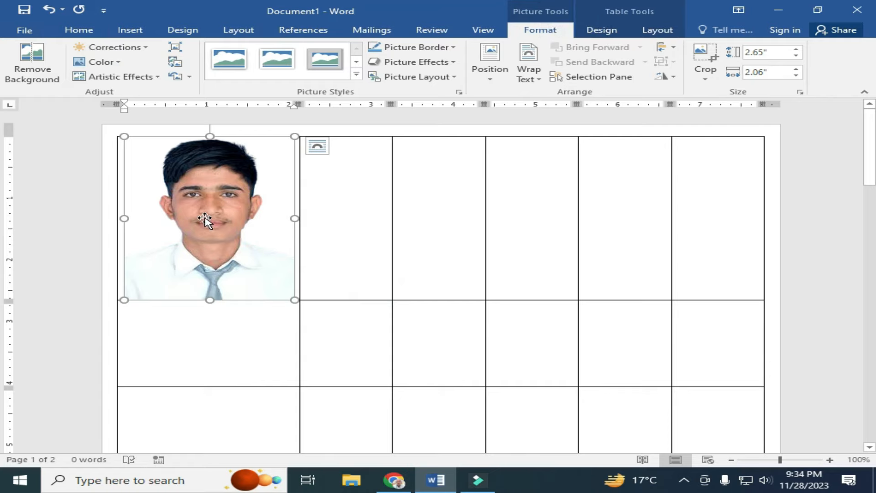
Step: Set the photo's text wrapping to In Front of Text and move it out of the first cell towards the table's middle
{"action": "left_click_drag", "start_coordinate": [212, 223], "coordinate": [232, 228]}
{"action": "left_click", "coordinate": [531, 79]}
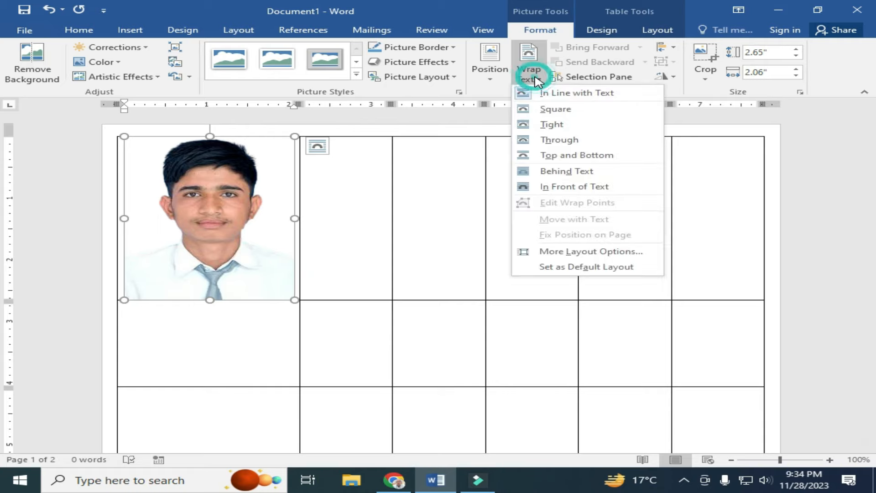
{"action": "left_click", "coordinate": [558, 188]}
{"action": "left_click_drag", "start_coordinate": [232, 206], "coordinate": [403, 257]}
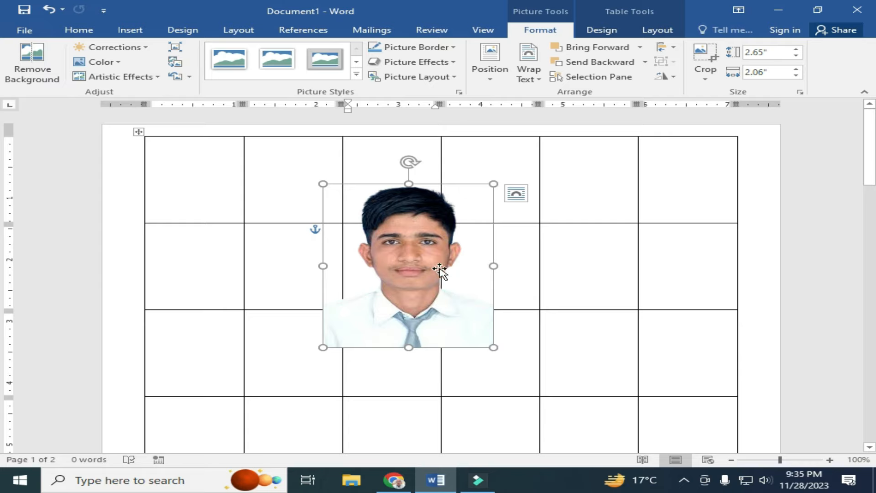
Step: Draw a rectangle about 1.96" high and 1.41" wide over the table's first two columns, beside the photo
{"action": "left_click", "coordinate": [130, 34]}
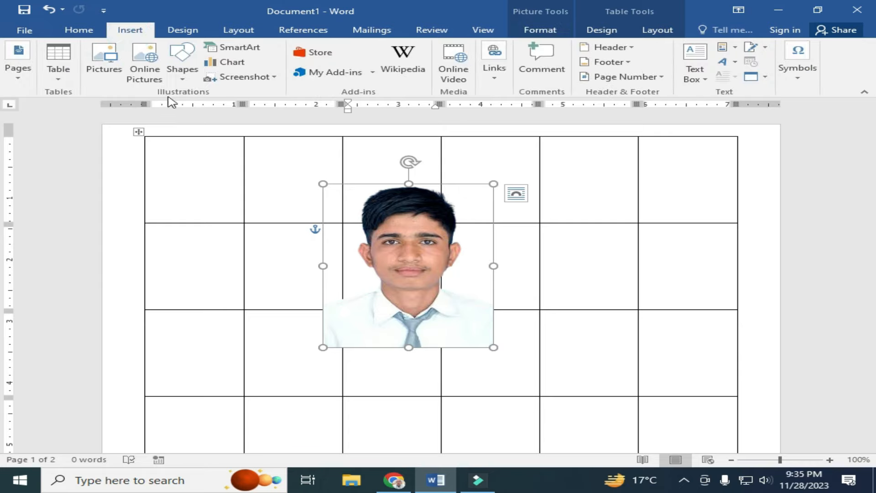
{"action": "left_click", "coordinate": [182, 82]}
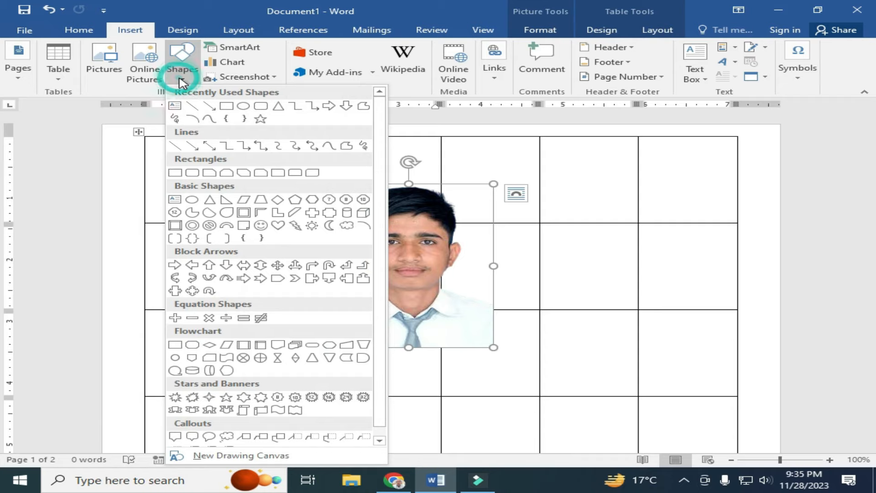
{"action": "left_click", "coordinate": [227, 106]}
{"action": "mouse_move", "coordinate": [177, 160]}
{"action": "left_mouse_down"}
{"action": "mouse_move", "coordinate": [231, 249]}
{"action": "mouse_move", "coordinate": [293, 278]}
{"action": "left_mouse_up"}
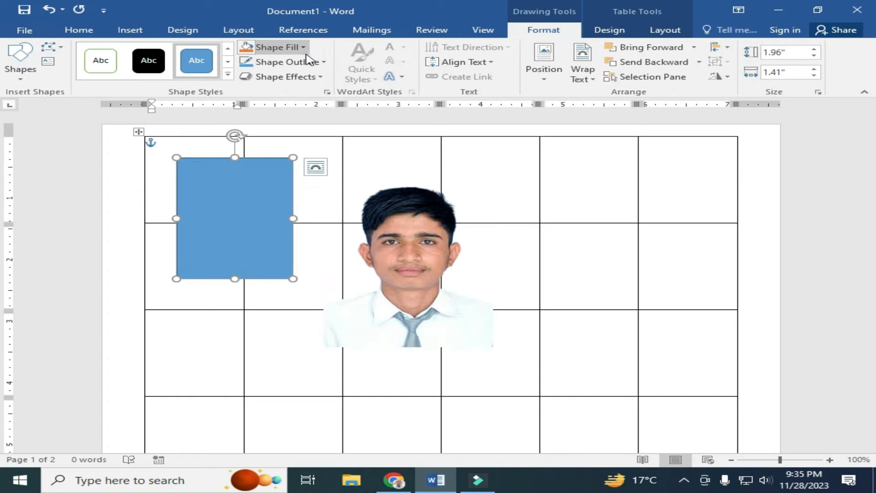
Step: Format the rectangle with a dark red fill and a black 2¼ pt outline
{"action": "left_click", "coordinate": [303, 62]}
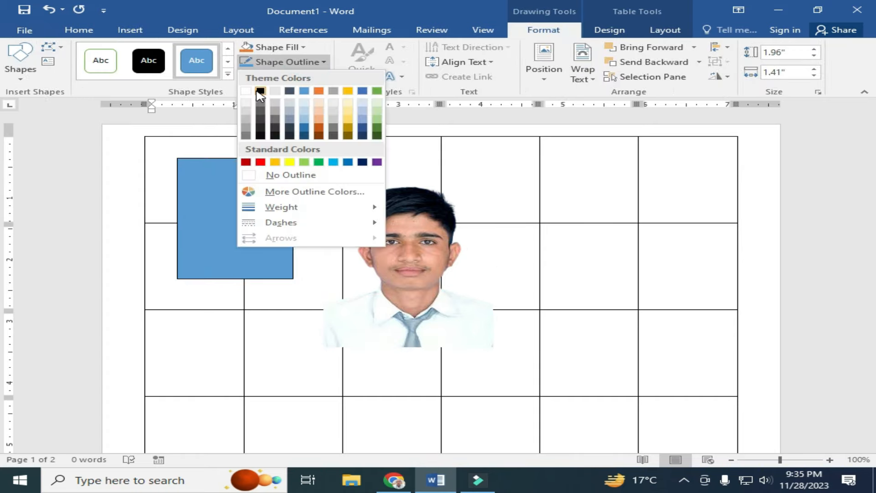
{"action": "left_click", "coordinate": [260, 91]}
{"action": "left_click", "coordinate": [303, 47]}
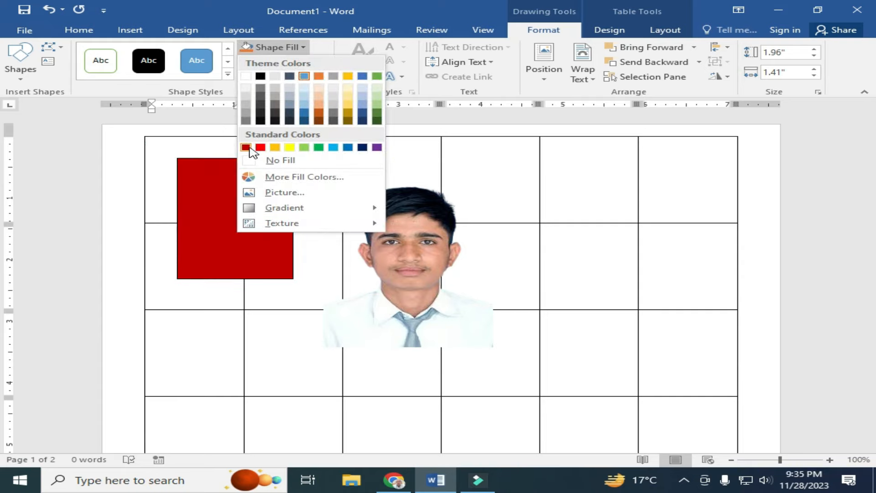
{"action": "left_click", "coordinate": [245, 147]}
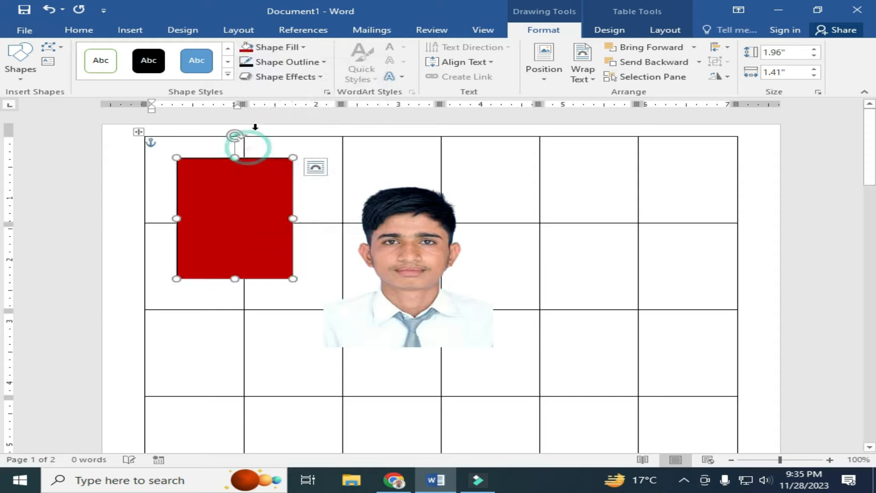
{"action": "left_click", "coordinate": [322, 62]}
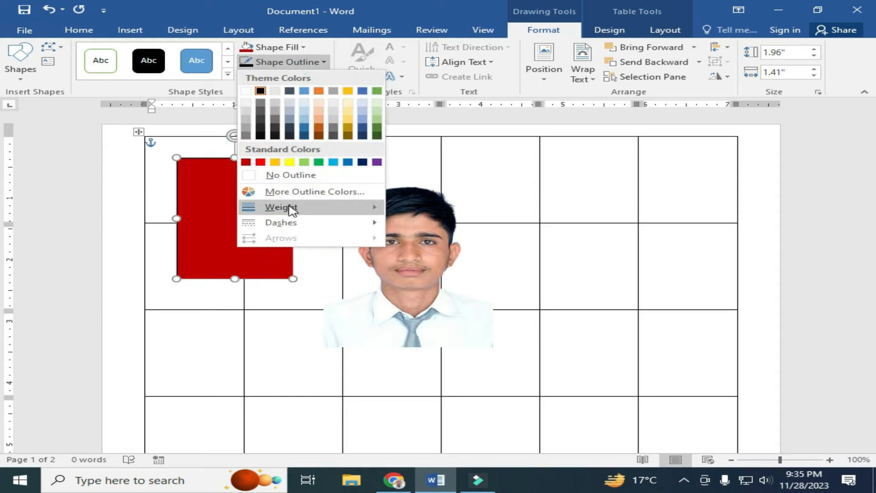
{"action": "mouse_move", "coordinate": [271, 207]}
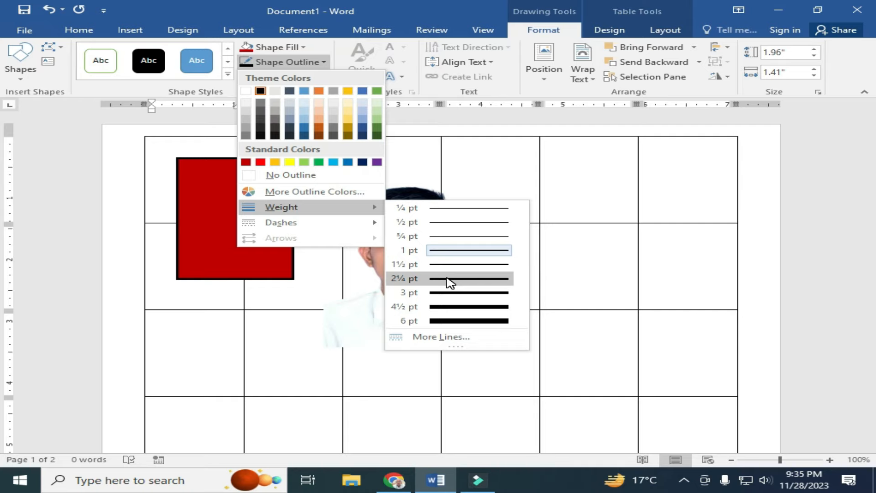
{"action": "left_click", "coordinate": [447, 278]}
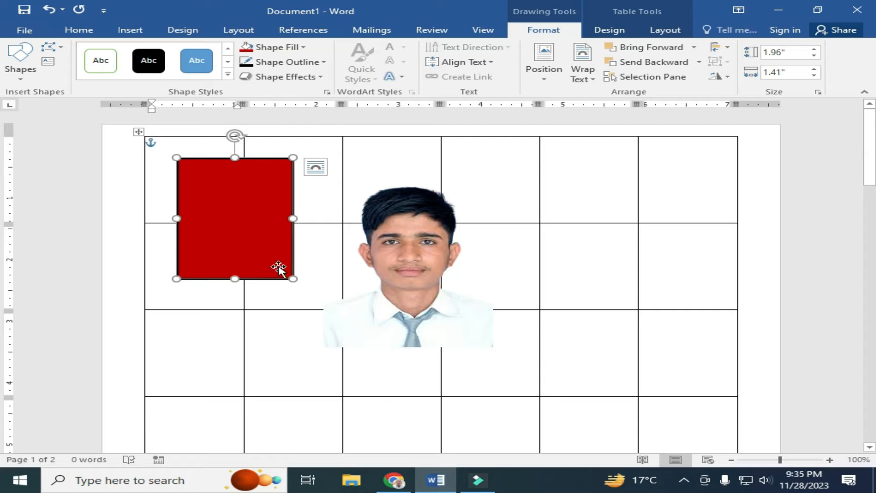
Step: Move the photo onto the red rectangle and bring it forward in front of the shape
{"action": "left_click_drag", "start_coordinate": [406, 277], "coordinate": [284, 250]}
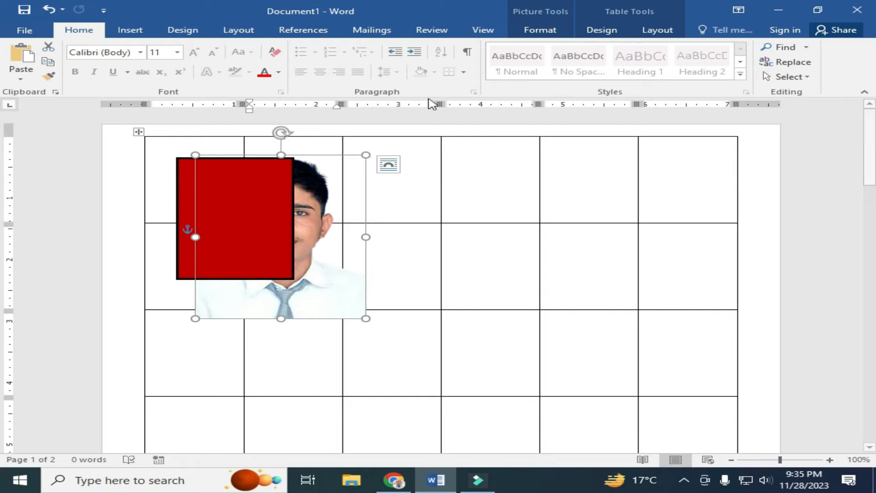
{"action": "left_click", "coordinate": [529, 30]}
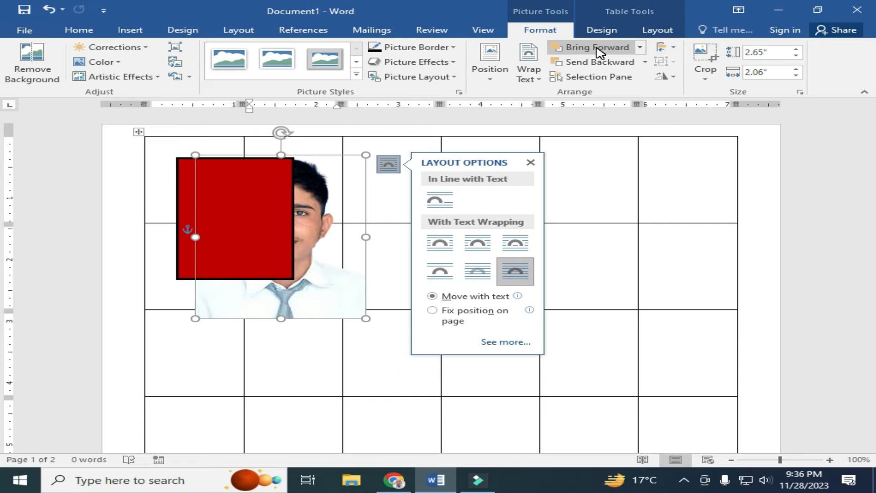
{"action": "left_click", "coordinate": [598, 49]}
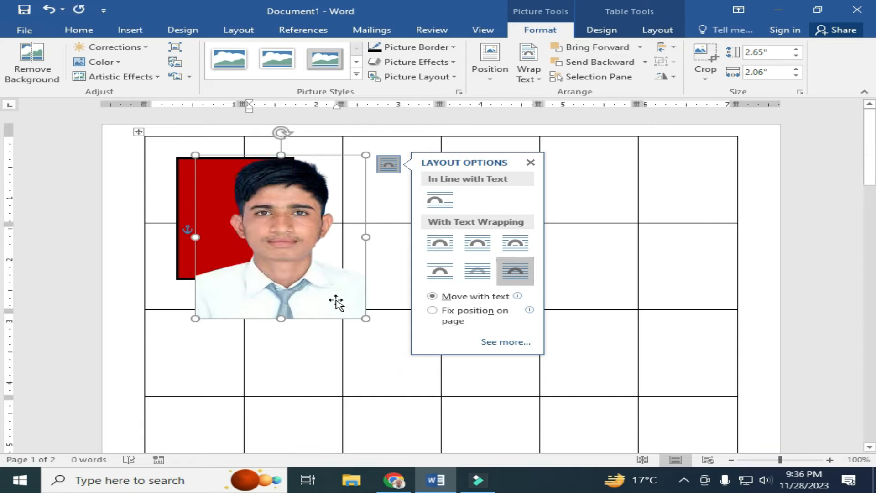
Step: Resize the photo to about 1.84" by 1.37" and align it inside the red rectangle's black outline
{"action": "left_click_drag", "start_coordinate": [366, 318], "coordinate": [297, 269]}
{"action": "left_click_drag", "start_coordinate": [282, 218], "coordinate": [263, 226]}
{"action": "left_click_drag", "start_coordinate": [295, 276], "coordinate": [292, 274]}
{"action": "left_click", "coordinate": [266, 246]}
{"action": "left_click_drag", "start_coordinate": [267, 246], "coordinate": [270, 249]}
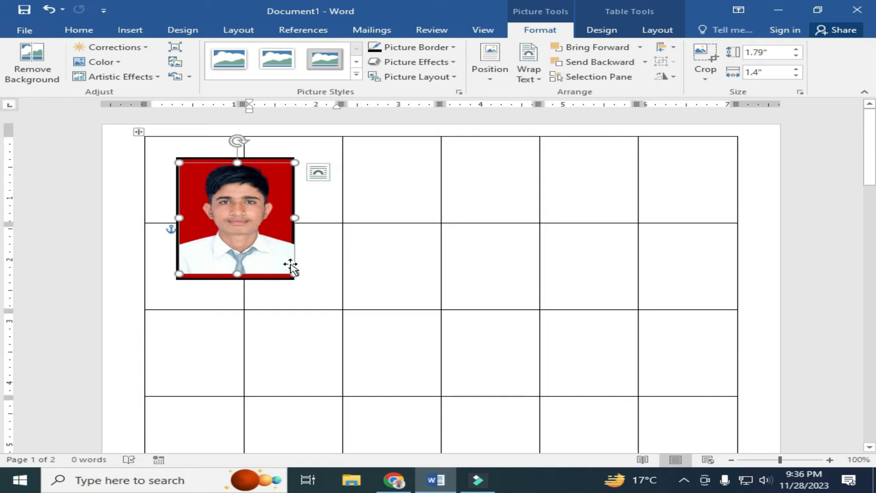
{"action": "left_click_drag", "start_coordinate": [236, 276], "coordinate": [237, 278]}
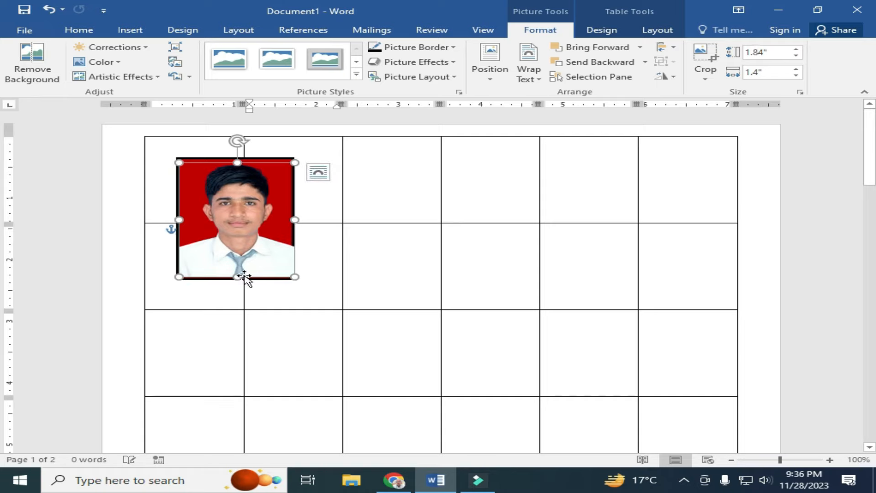
{"action": "left_click_drag", "start_coordinate": [294, 220], "coordinate": [292, 220]}
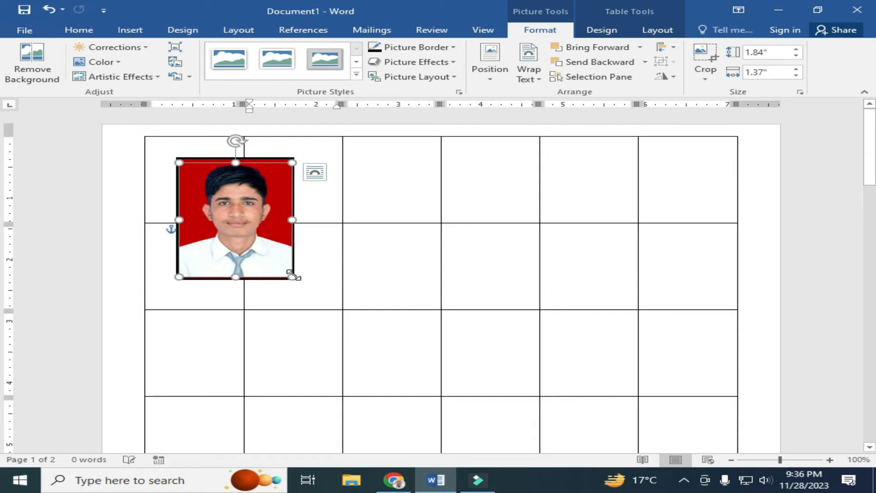
{"action": "left_click", "coordinate": [326, 251]}
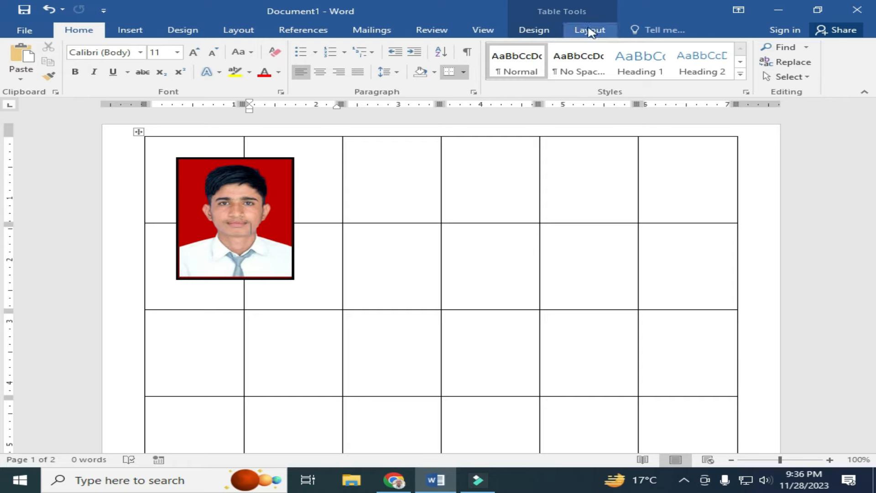
Step: Group the photo with the red rectangle and resize the group to 1.41" high by 0.95" wide inside the table's first cell
{"action": "left_click", "coordinate": [232, 181]}
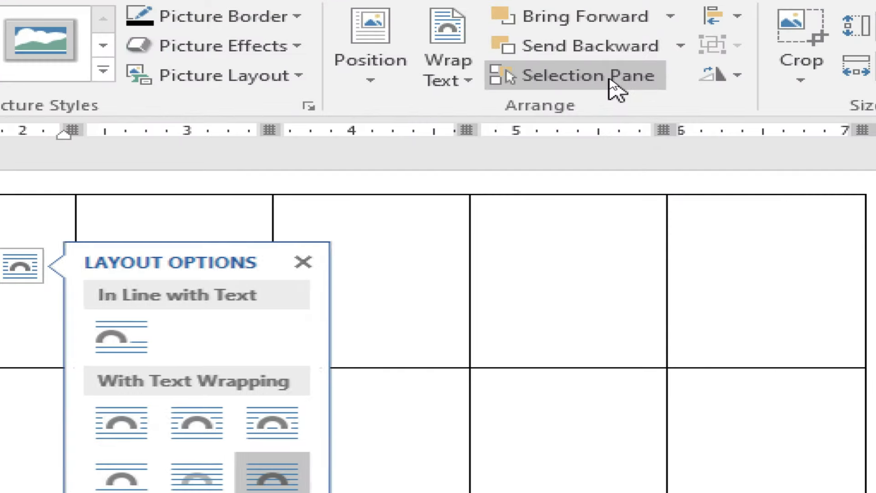
{"action": "left_click", "coordinate": [613, 82]}
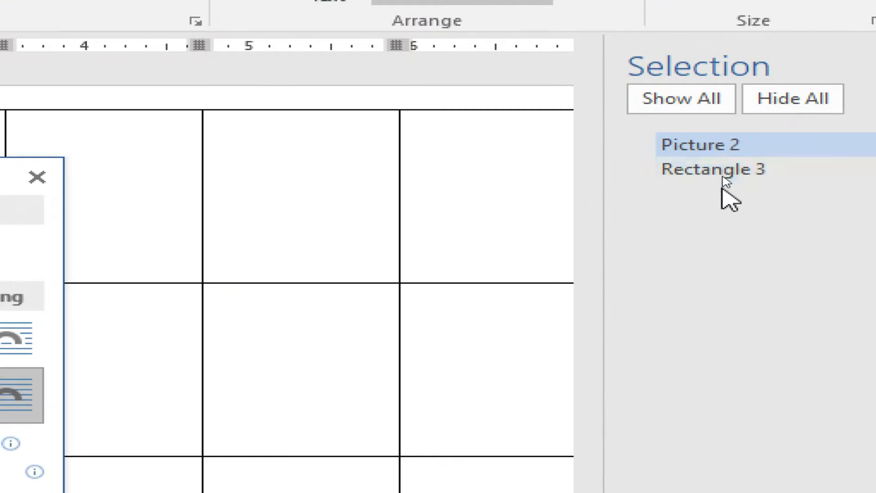
{"action": "left_click", "coordinate": [721, 166], "text": "ctrl"}
{"action": "left_click", "coordinate": [720, 170], "text": "ctrl"}
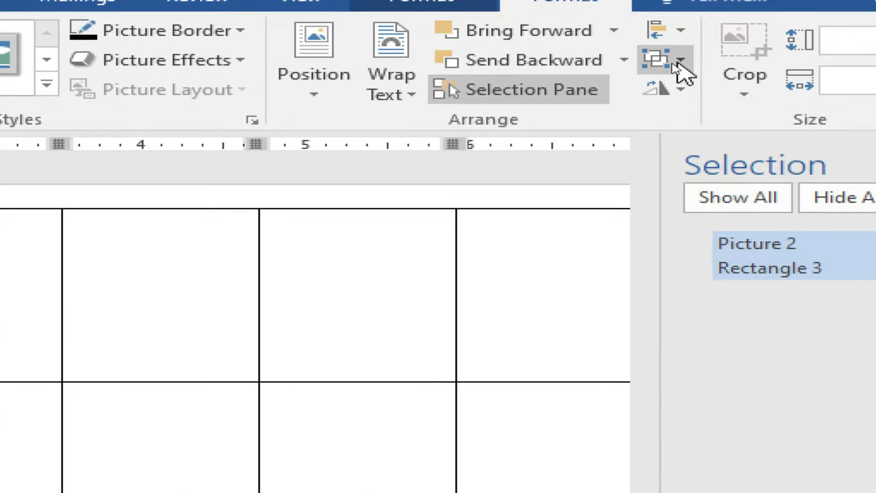
{"action": "left_click", "coordinate": [680, 62]}
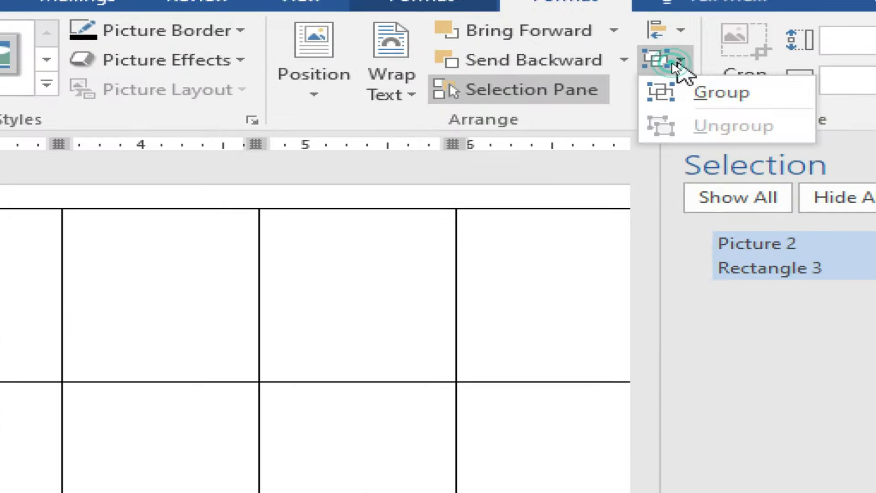
{"action": "left_click", "coordinate": [701, 94]}
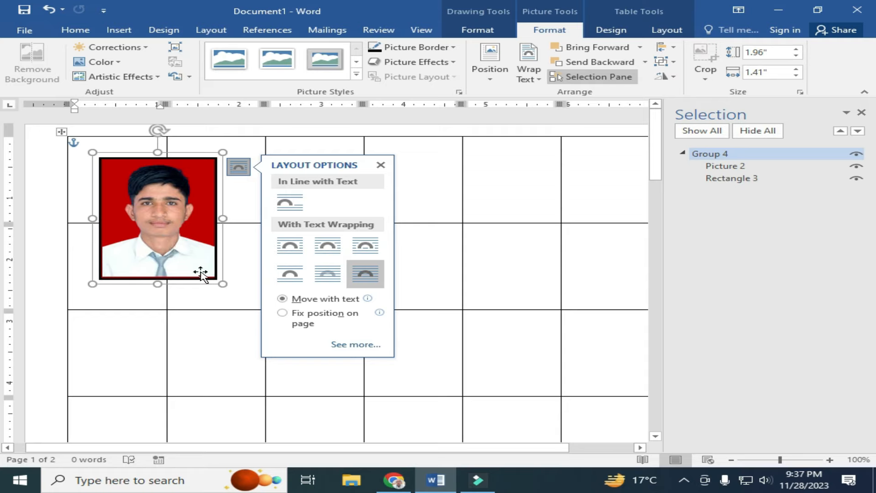
{"action": "left_click_drag", "start_coordinate": [222, 283], "coordinate": [138, 198]}
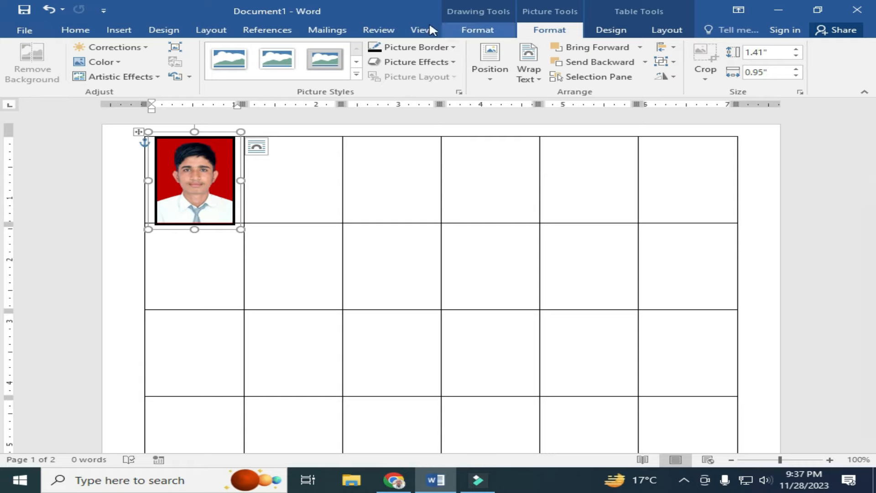
Step: Start a labels mail merge in the document and update all labels to repeat the grouped passport photo across the table cells
{"action": "left_click", "coordinate": [328, 30]}
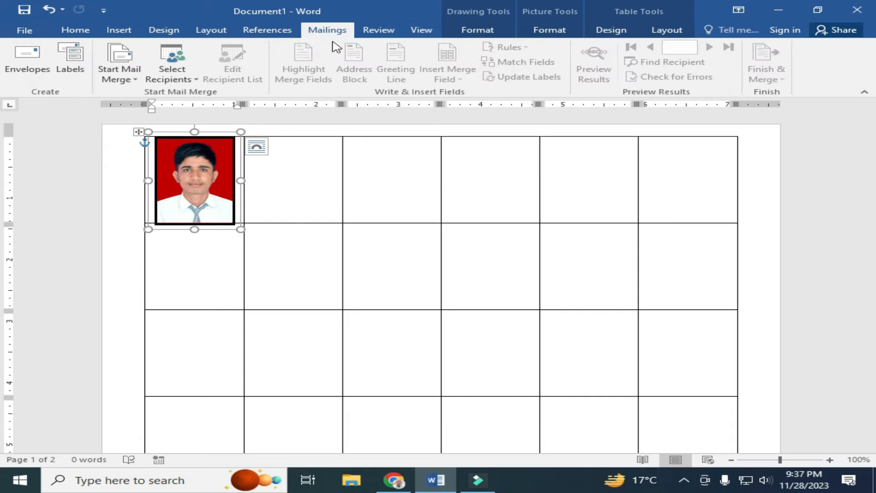
{"action": "left_click", "coordinate": [129, 82]}
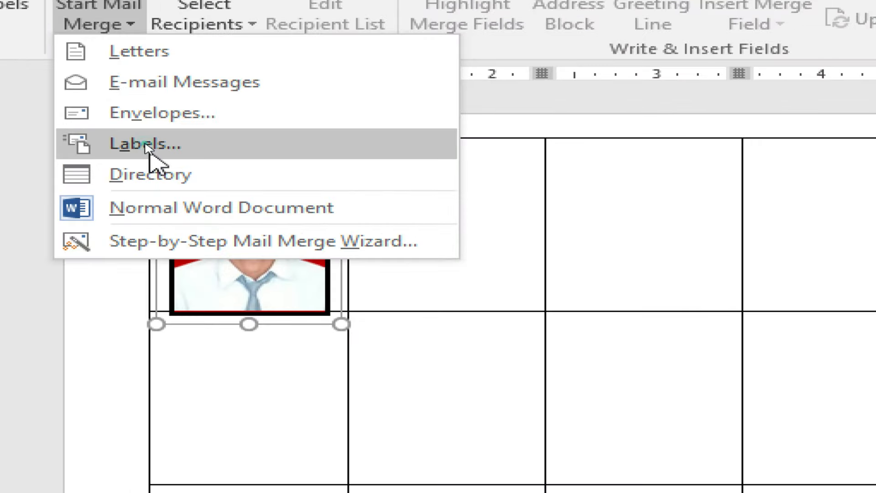
{"action": "left_click", "coordinate": [147, 145]}
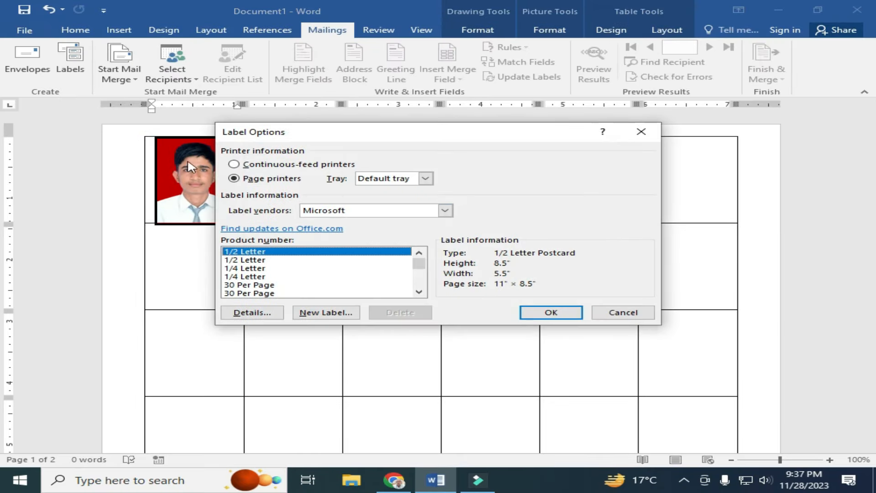
{"action": "left_click", "coordinate": [557, 314]}
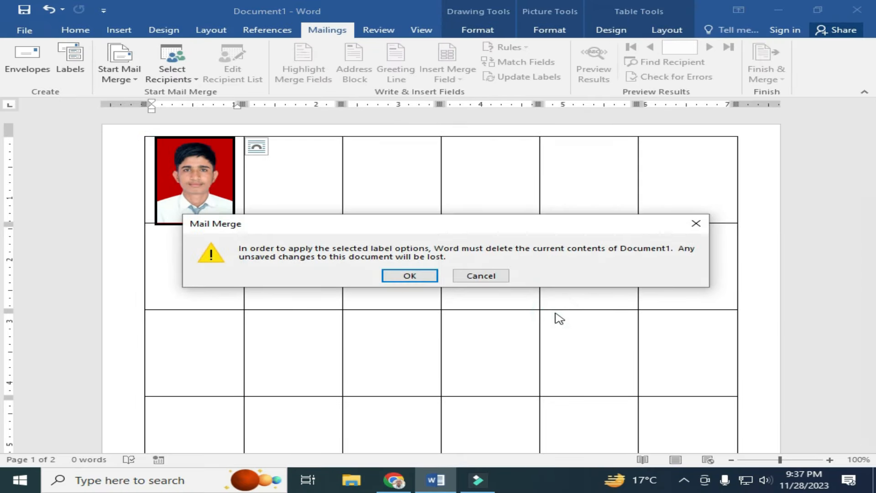
{"action": "left_click", "coordinate": [409, 276]}
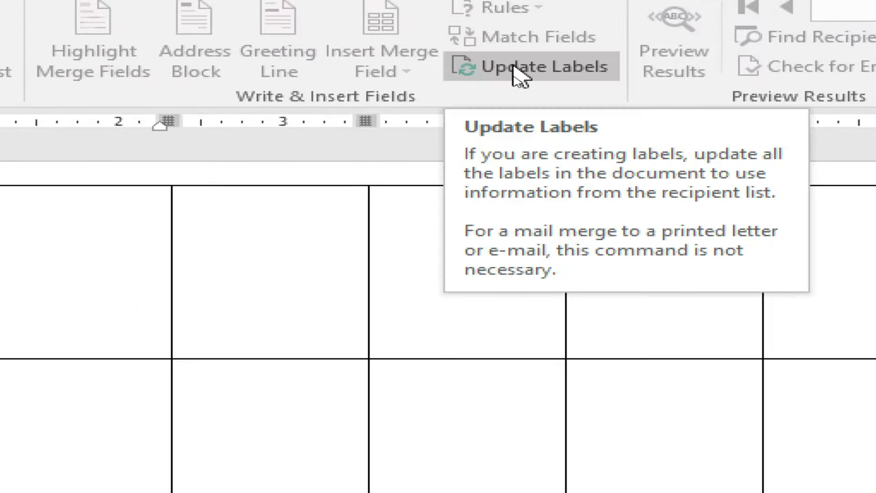
{"action": "left_click", "coordinate": [520, 74]}
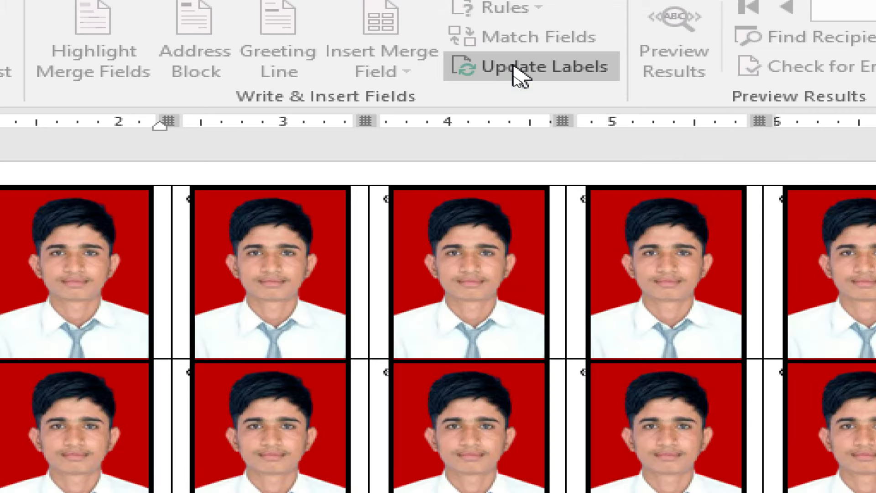